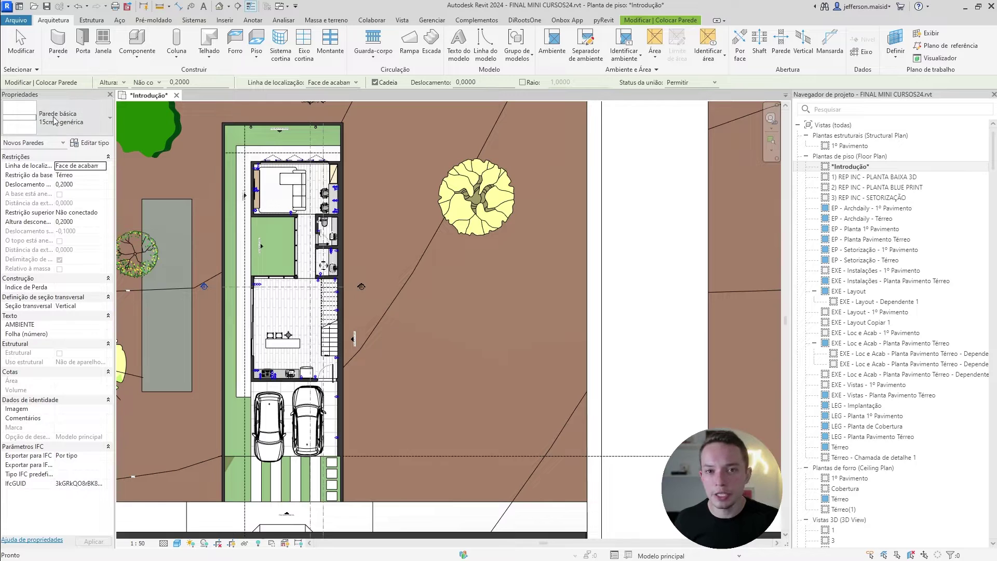
Draw a rectangular room of 15cm - genérica walls, about 4.5 by 4.4 m, in the empty white strip of the floor plan
click(58, 116)
click(357, 294)
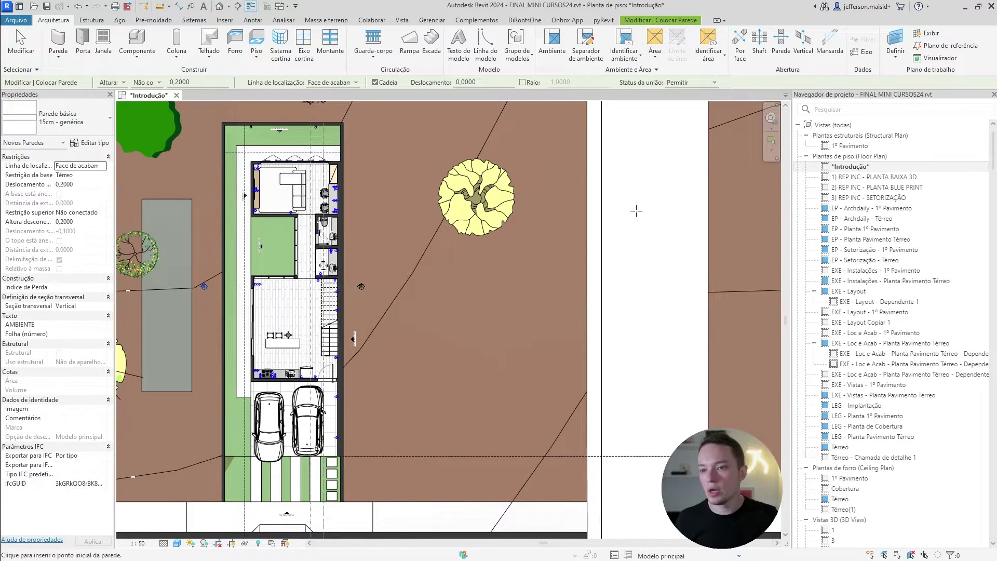
middle_drag(541, 278, 252, 228)
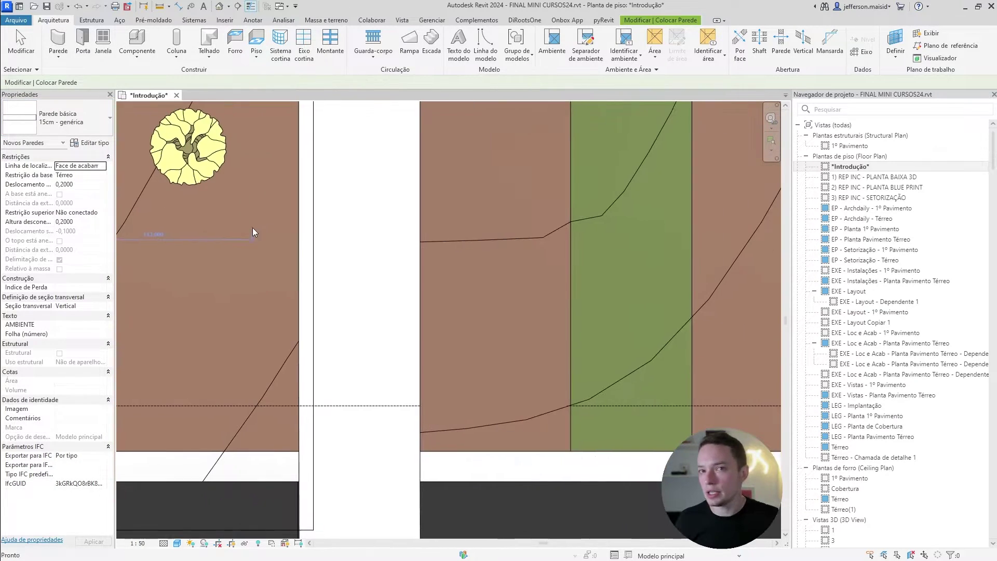
click(659, 19)
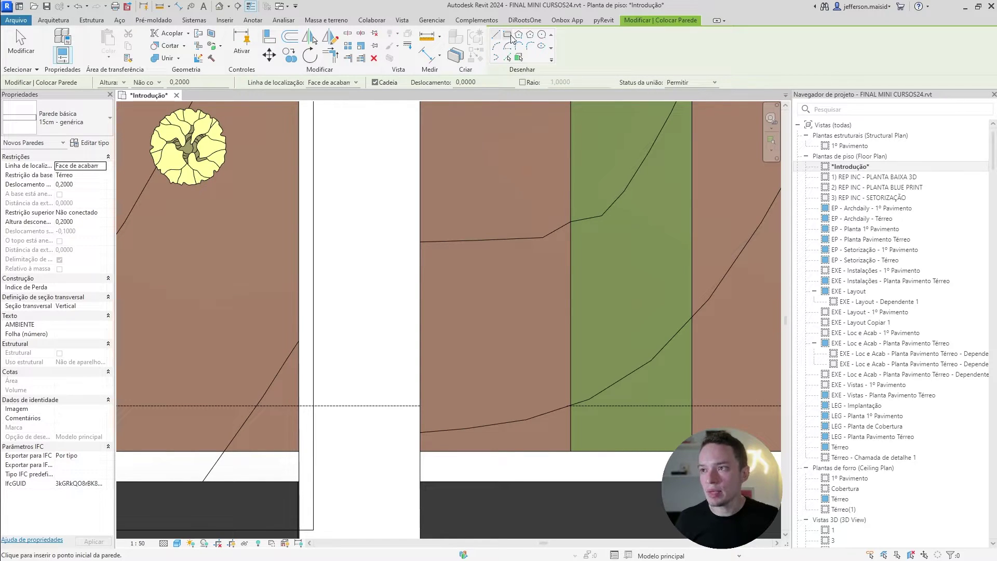
click(509, 36)
scroll(323, 273, up, 4)
click(340, 224)
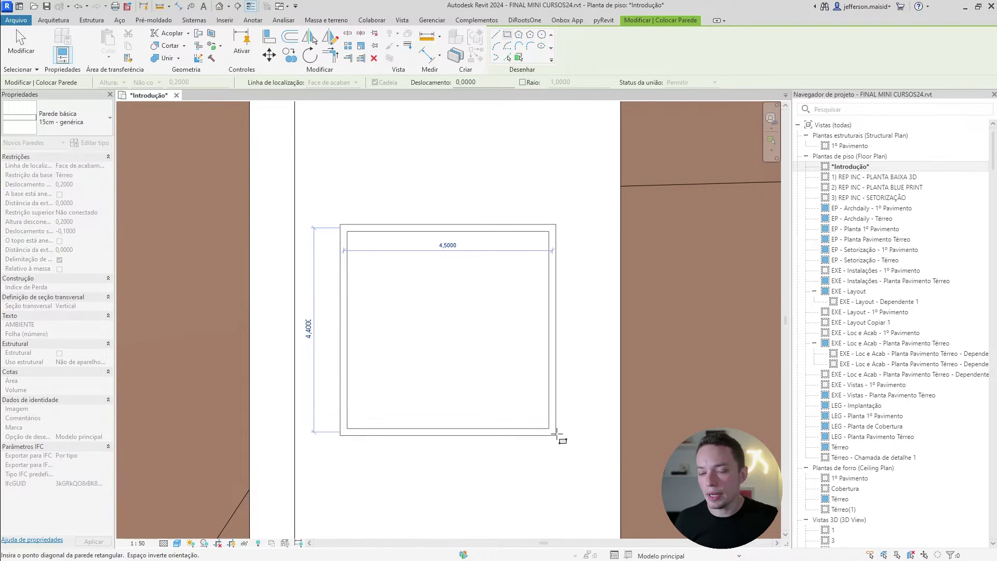
click(557, 432)
middle_drag(556, 432, 482, 417)
key(Escape)
key(Escape)
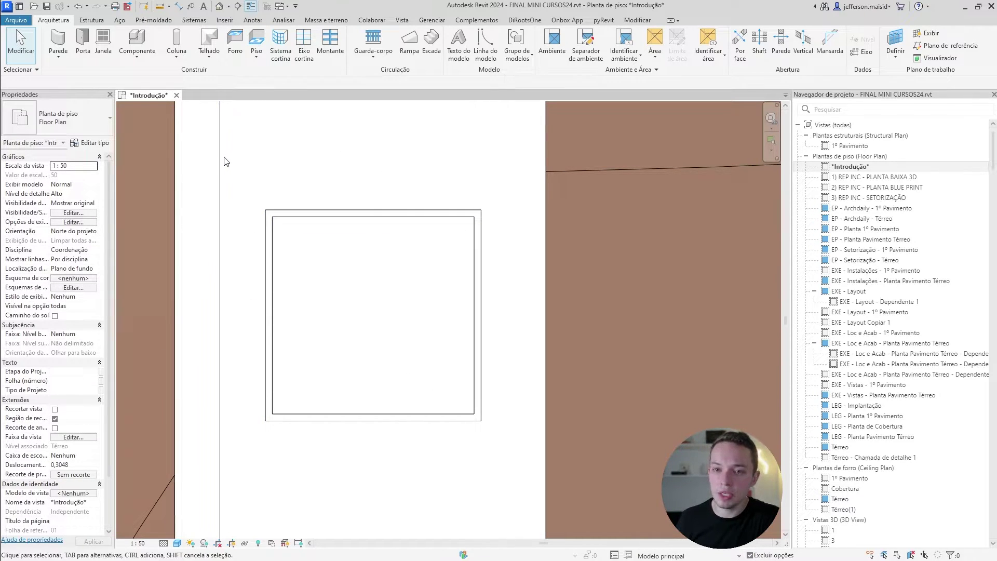
Select the four new walls and isolate them in a 3D view with a section box
drag(225, 162, 478, 478)
click(385, 165)
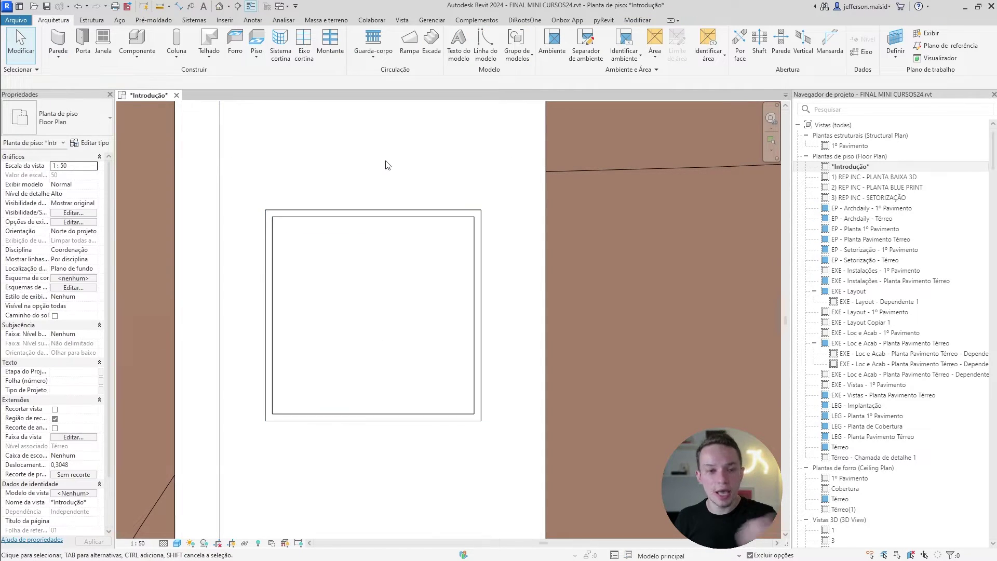
drag(451, 171, 245, 445)
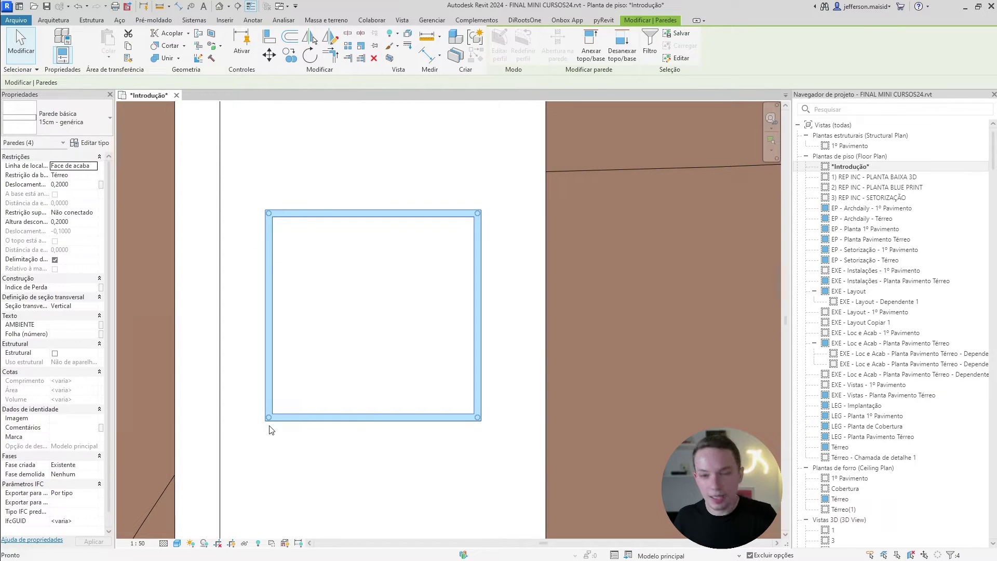
key(3)
key(d)
key(Escape)
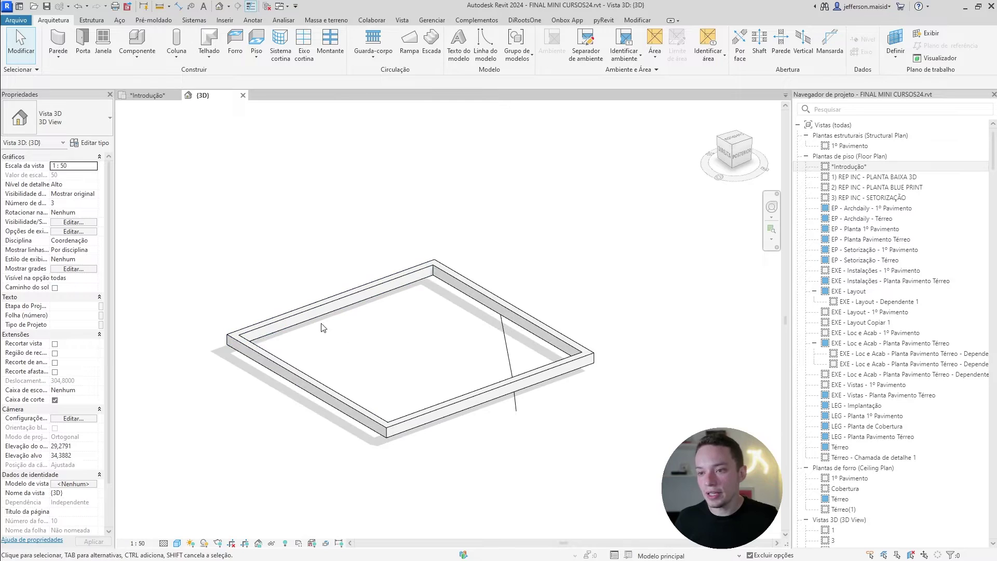
Turn off the 3D view's section box and set the unconnected height of all four walls to 3,0000
click(294, 316)
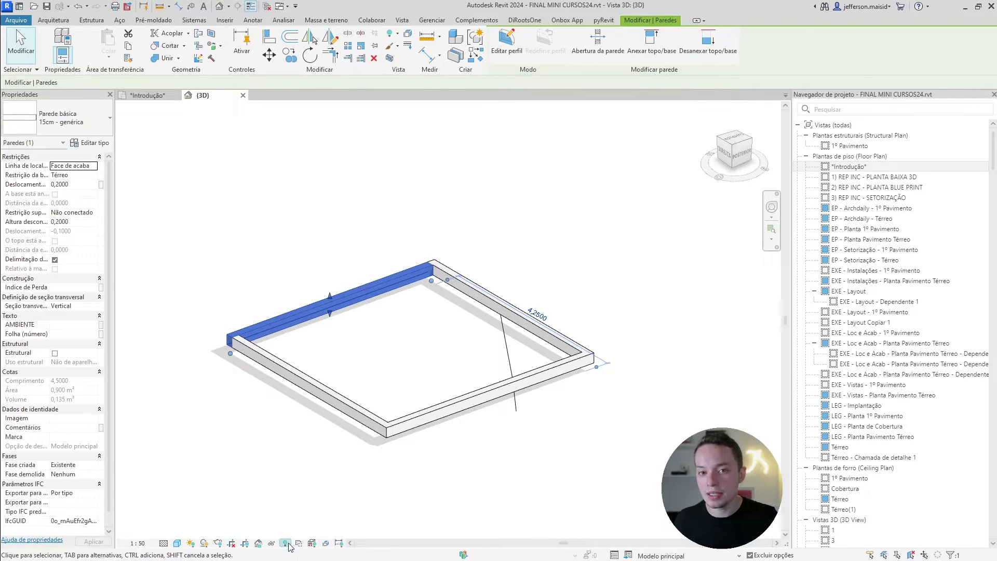
key(Escape)
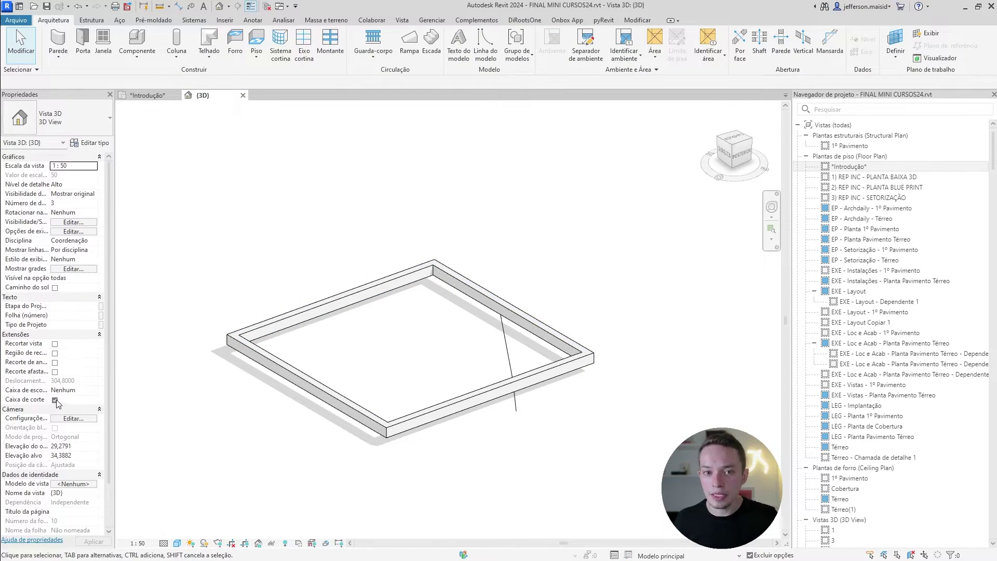
drag(188, 214, 713, 526)
click(479, 303)
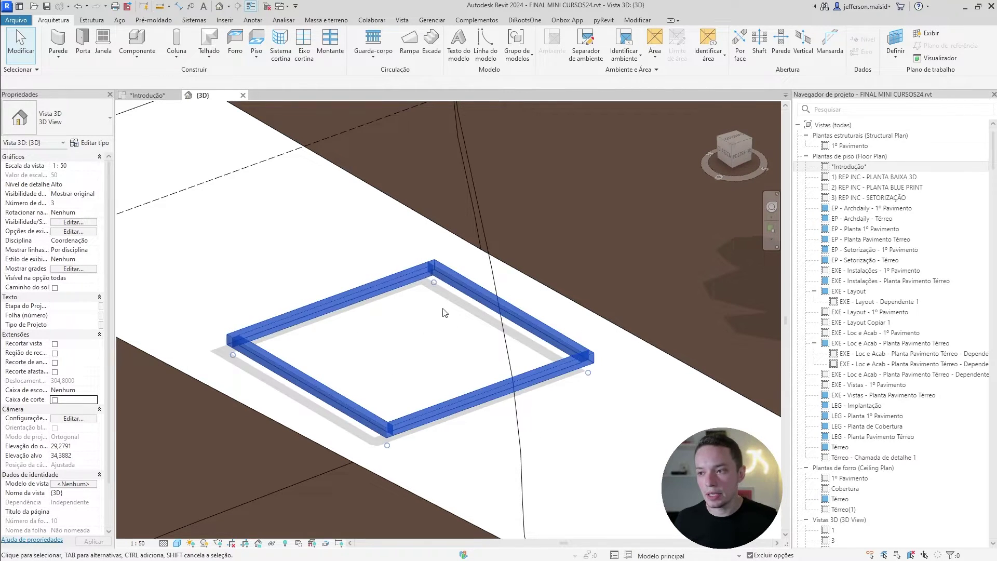
click(151, 96)
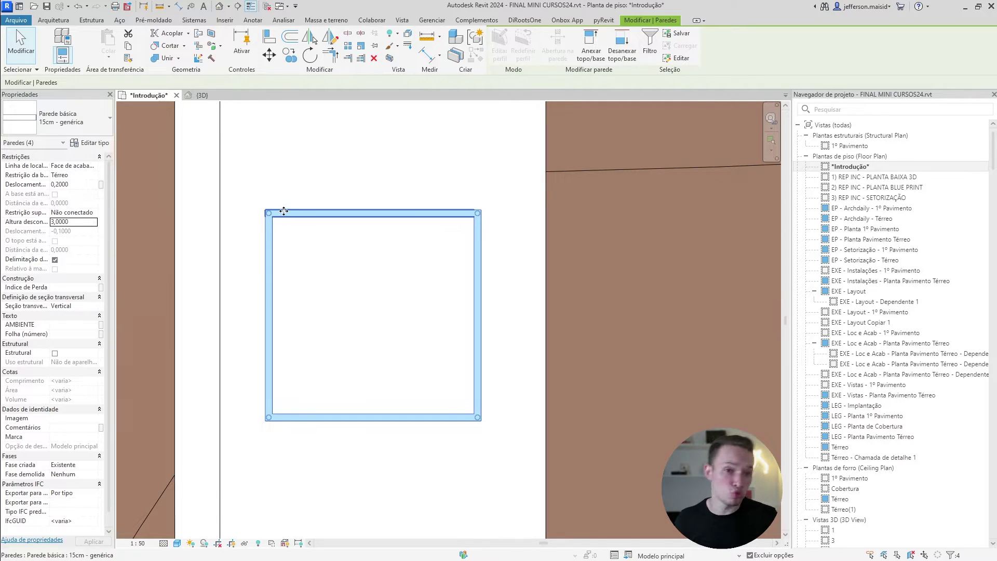
click(202, 95)
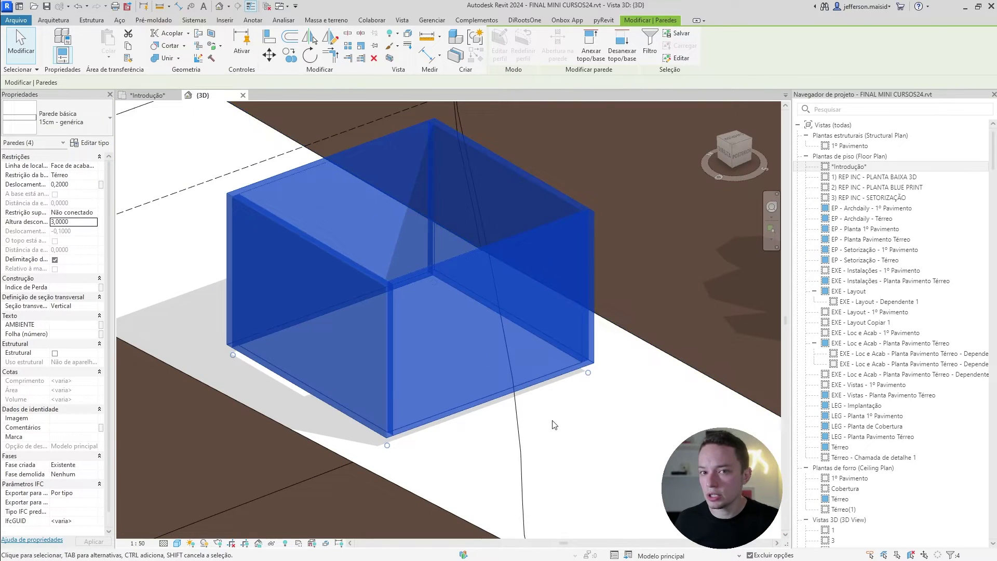
Tile the 3D view and the Introdução floor plan side by side, with the room framed in both
key(Escape)
key(w)
key(t)
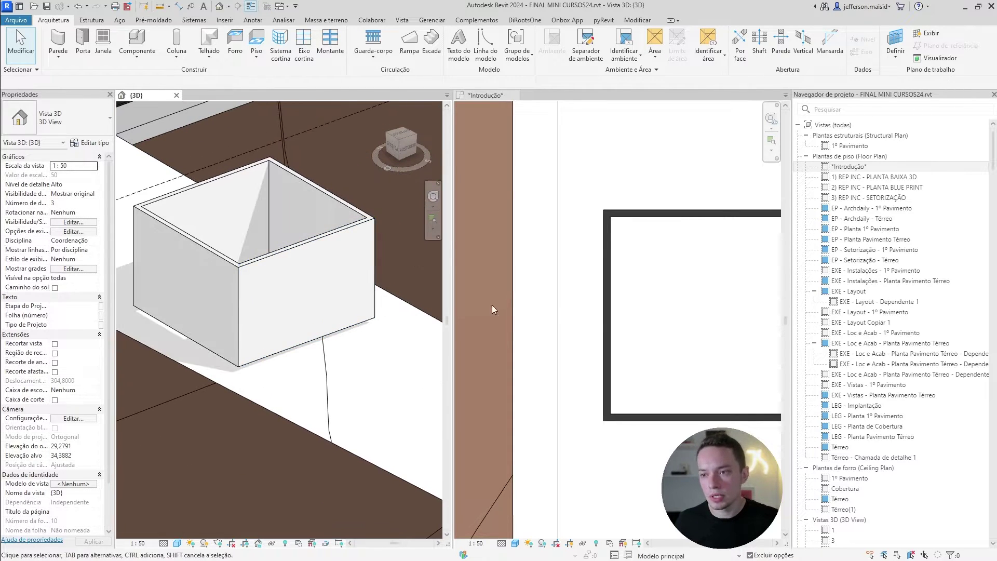
click(630, 304)
scroll(630, 304, down, 2)
middle_drag(630, 304, 571, 264)
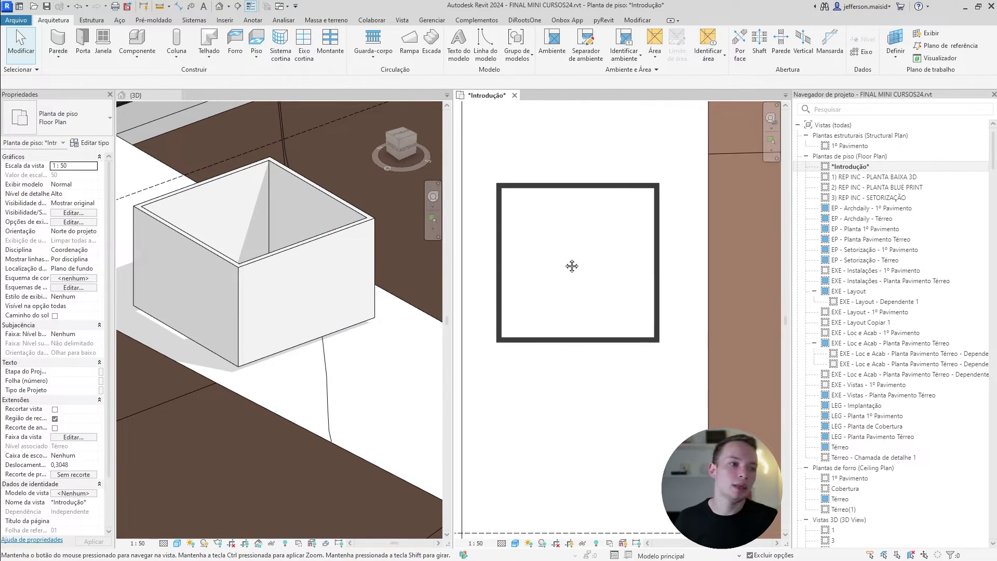
click(312, 342)
middle_drag(396, 369, 392, 383)
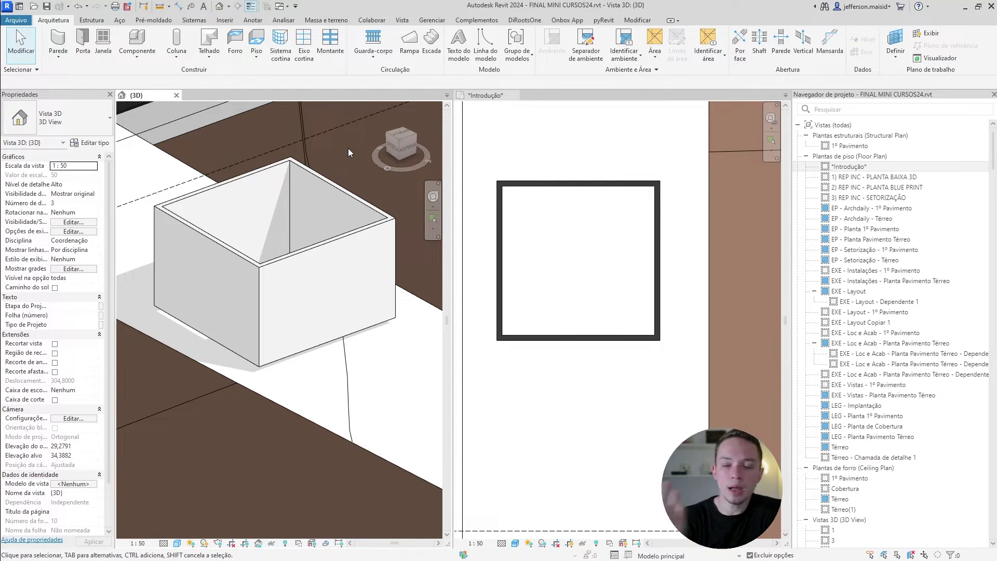
click(556, 254)
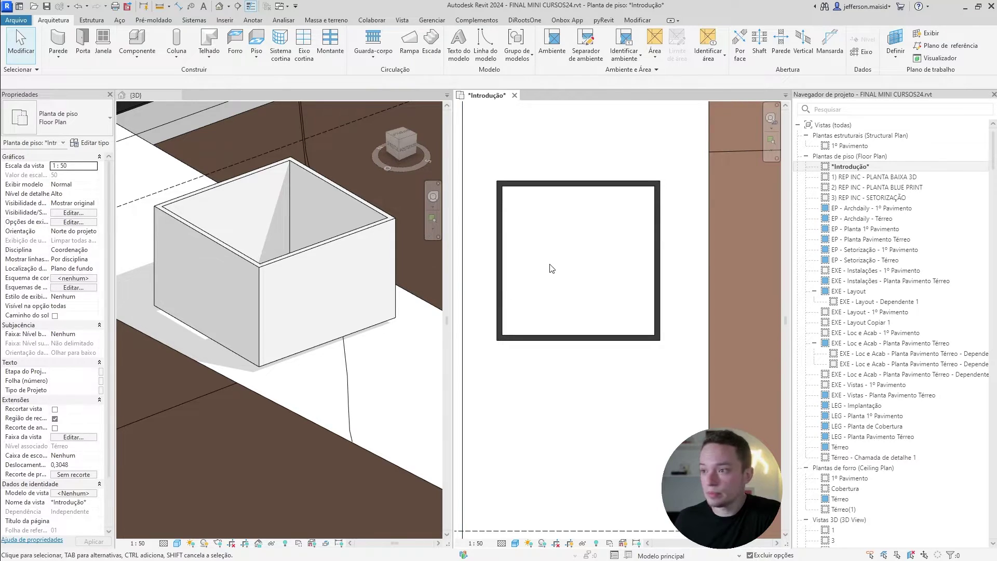
Place a Porta Abri de Madeira - 1F Simples door, 0,8 x 2,10 m, near the front wall's corner in the 3D view
click(84, 50)
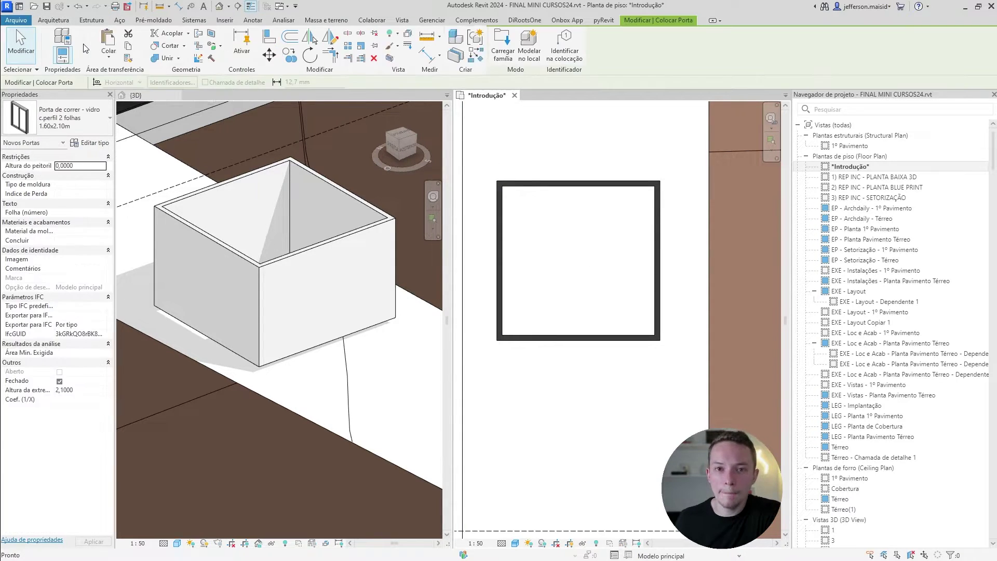
click(69, 110)
scroll(55, 250, up, 3)
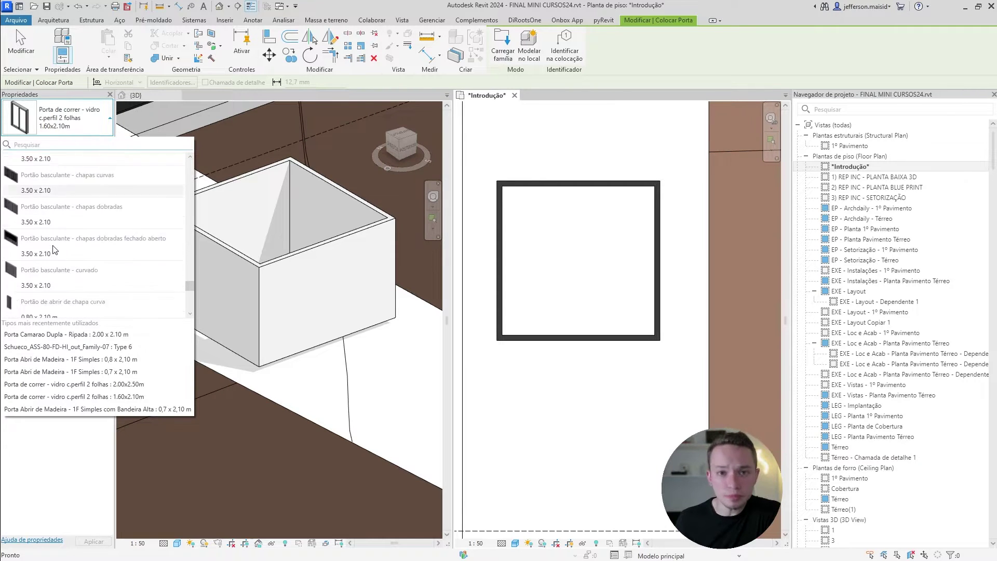
scroll(55, 250, up, 5)
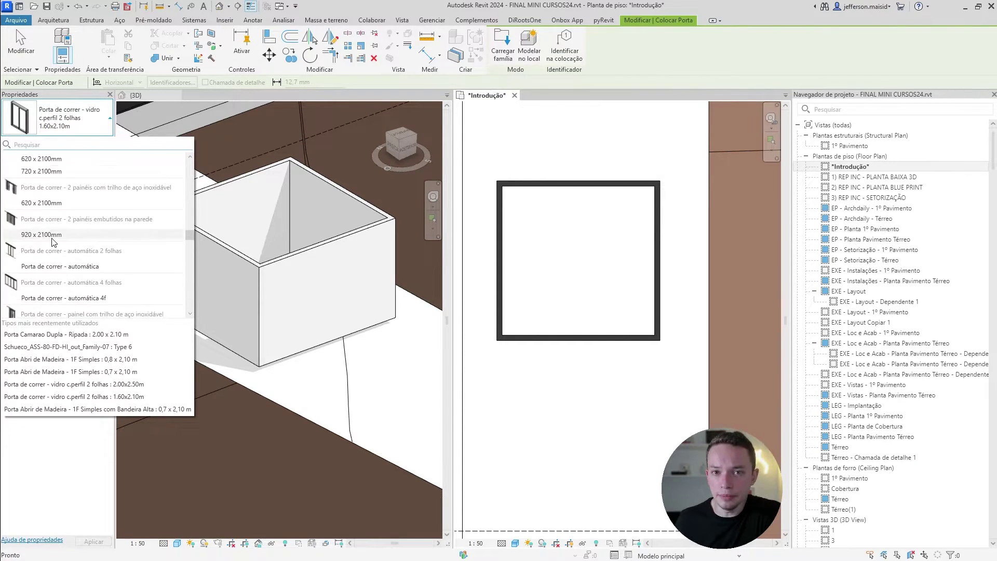
scroll(54, 242, up, 10)
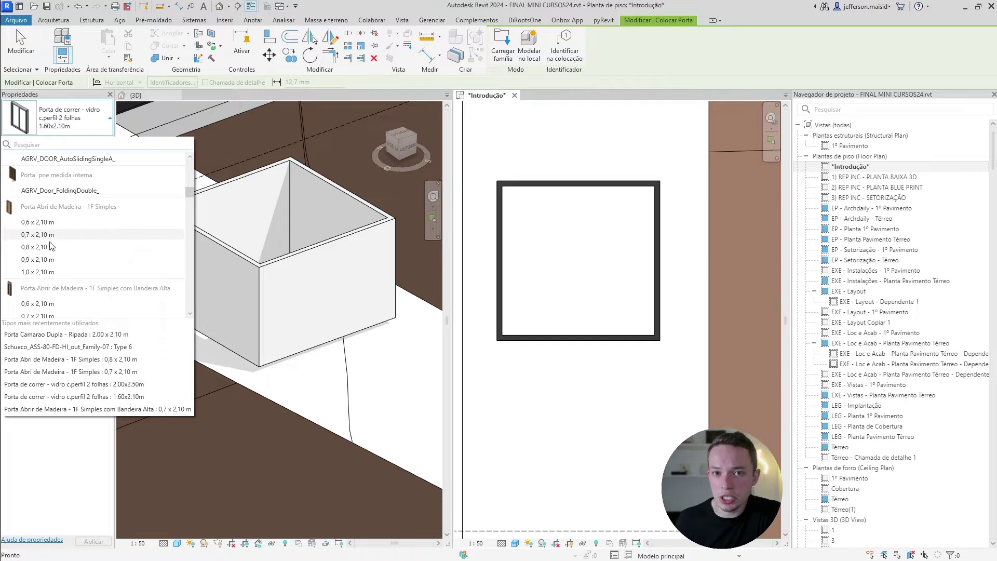
click(50, 246)
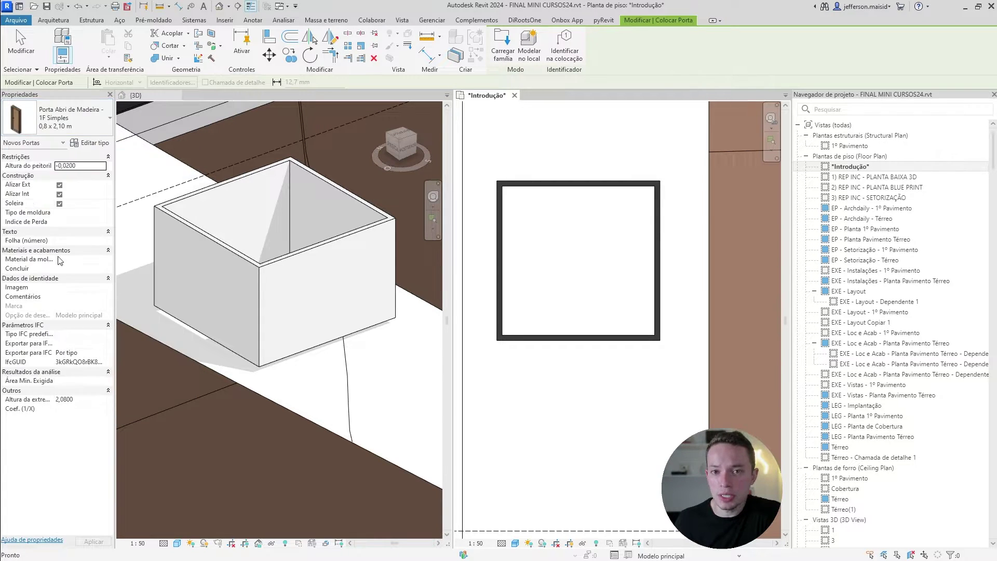
click(300, 321)
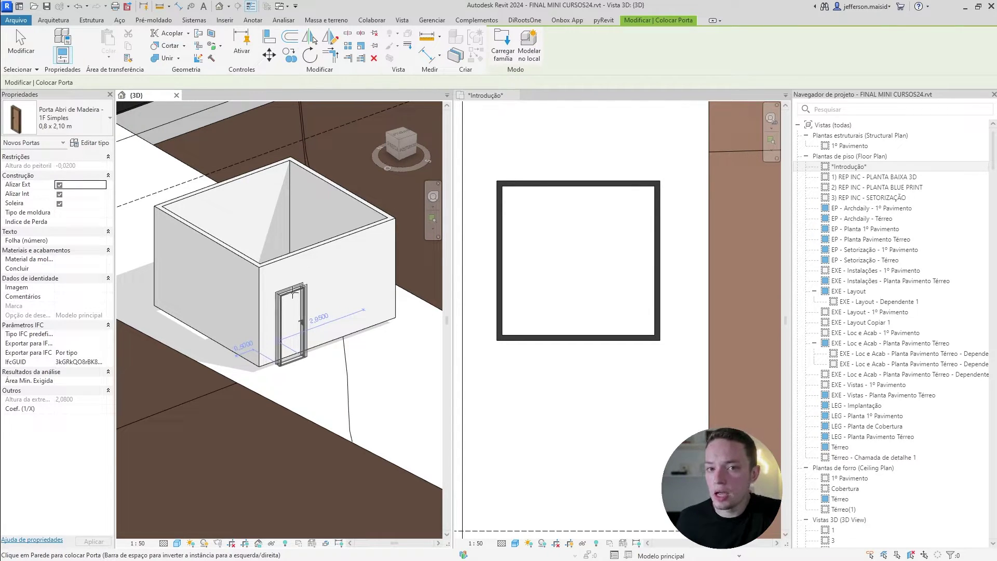
click(294, 319)
key(Escape)
key(Escape)
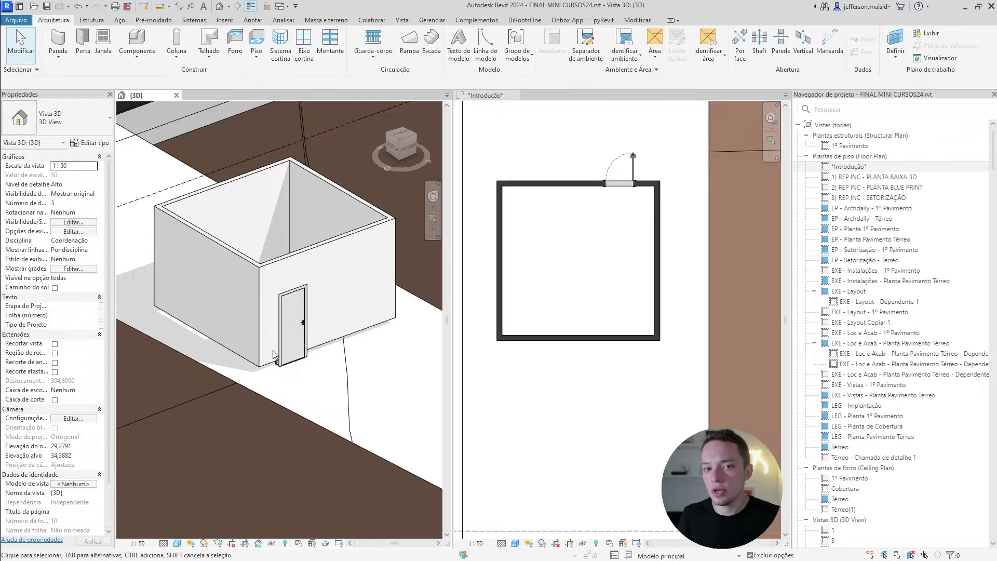
Select the room's whole chain of four walls and set their base offset to 0,0000
scroll(586, 173, up, 5)
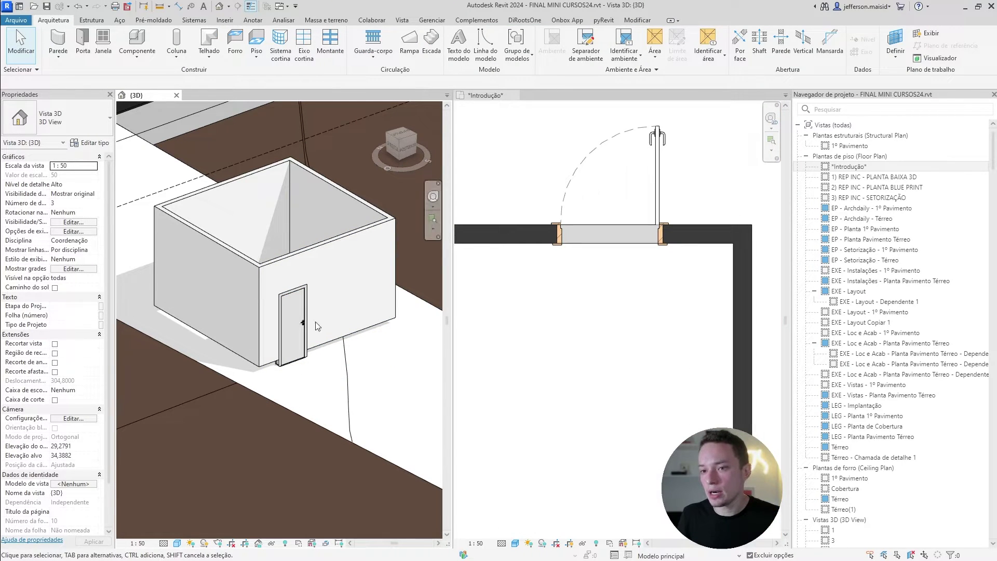
click(259, 272)
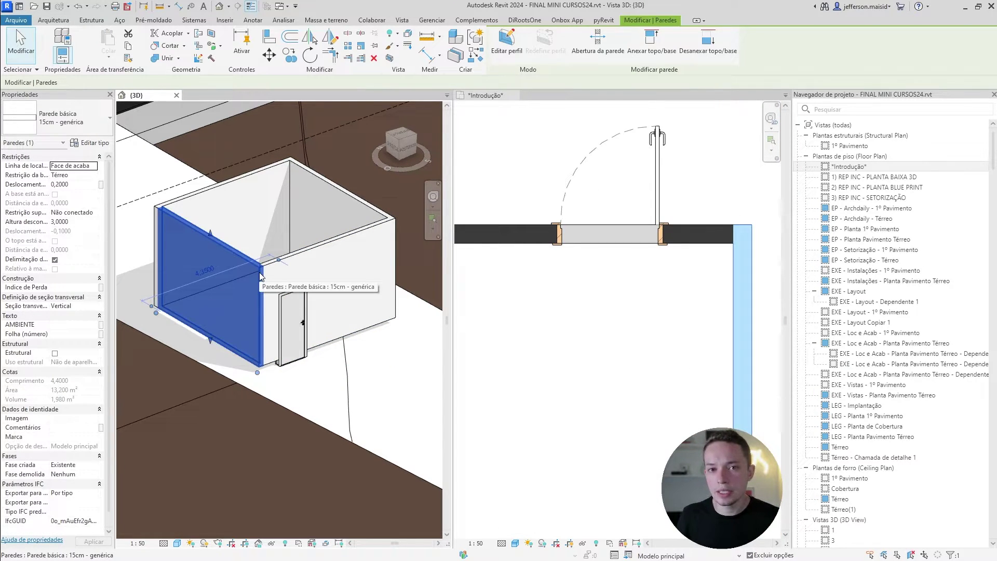
key(Tab)
click(260, 275)
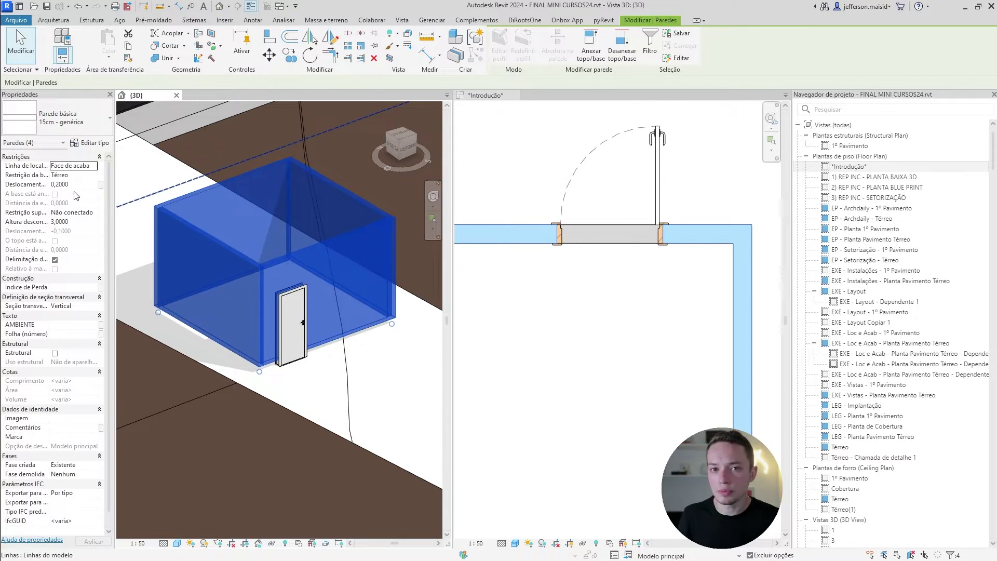
click(79, 186)
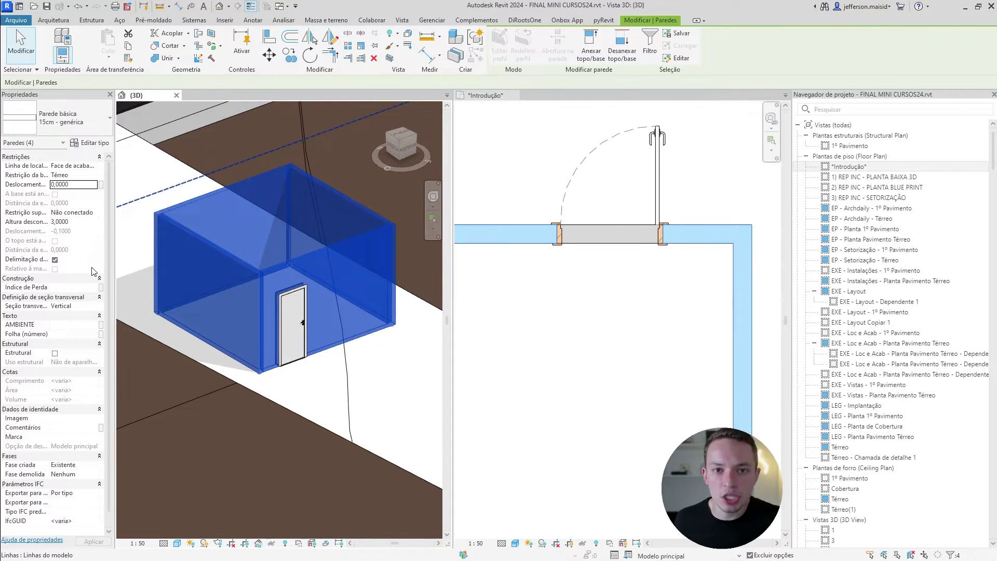
key(Escape)
scroll(553, 325, down, 4)
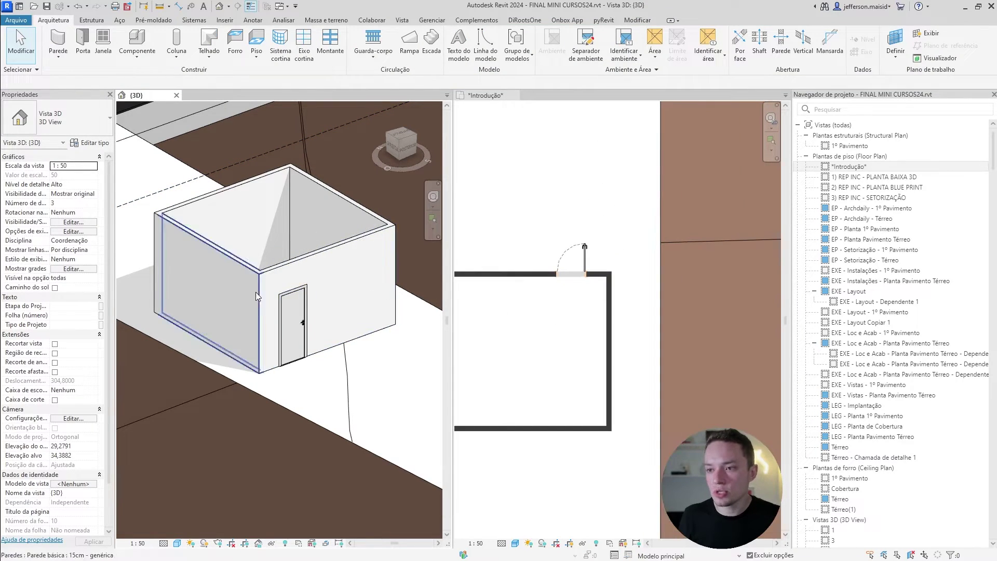
Move the door closer to the room's nearest corner in plan and flip it to swing inward, hinged beside the corner
click(219, 245)
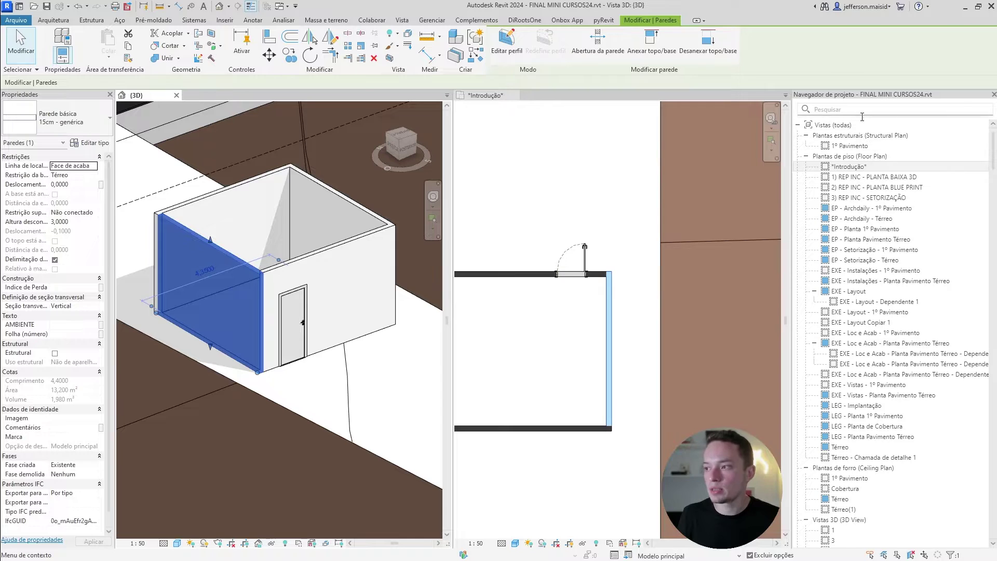
key(Escape)
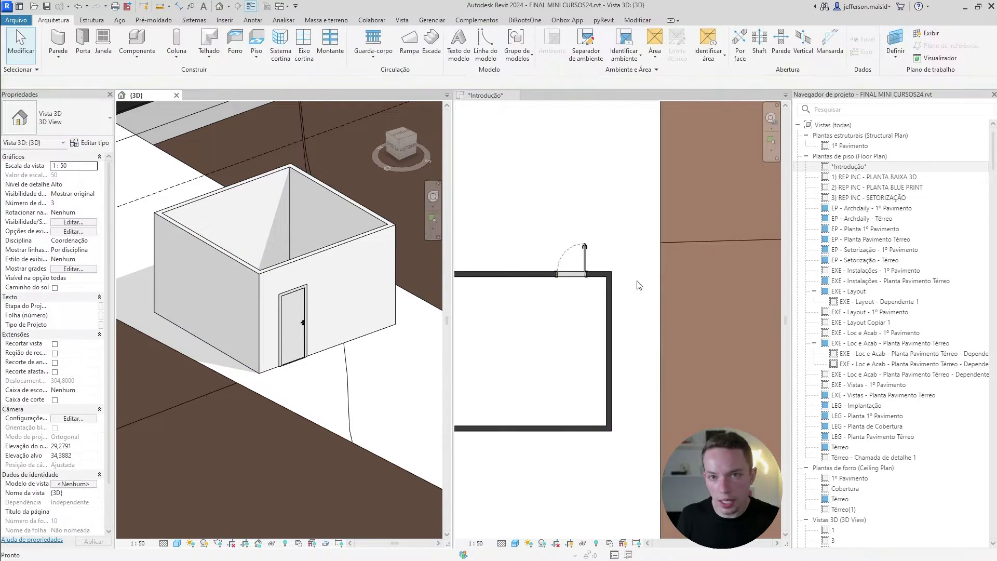
scroll(560, 315, down, 2)
middle_drag(554, 319, 605, 277)
scroll(600, 279, up, 2)
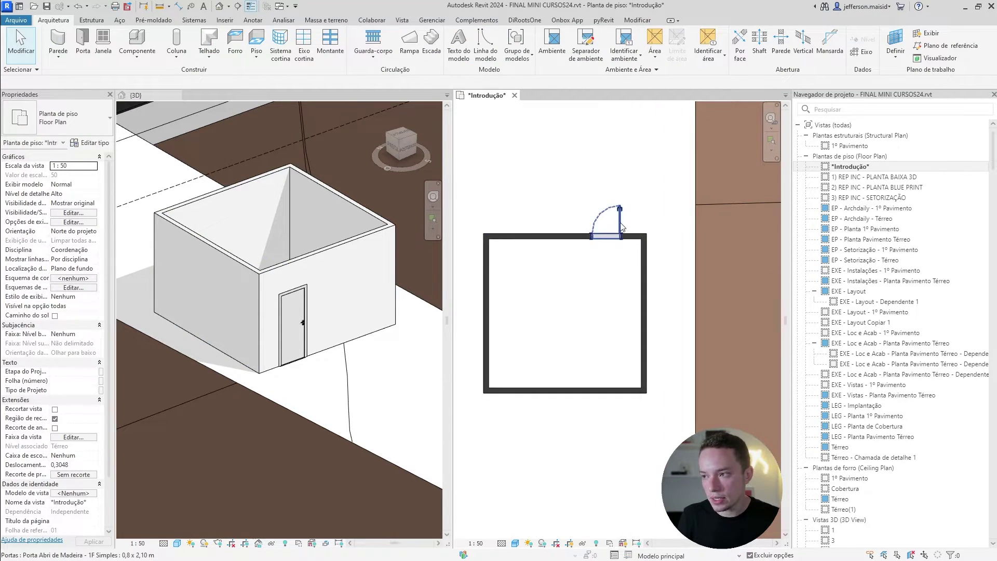
drag(600, 237, 613, 239)
key(space)
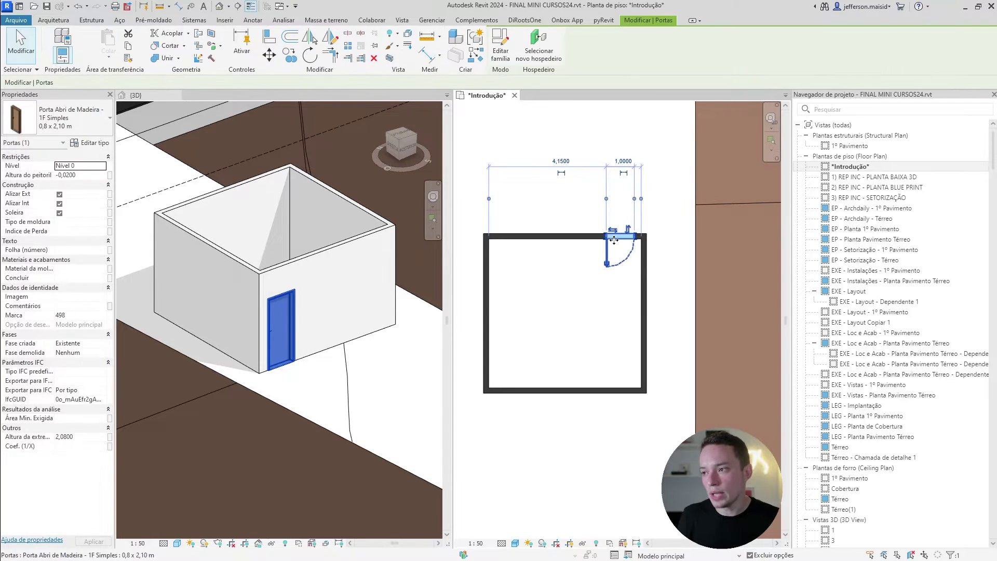
key(space)
click(578, 327)
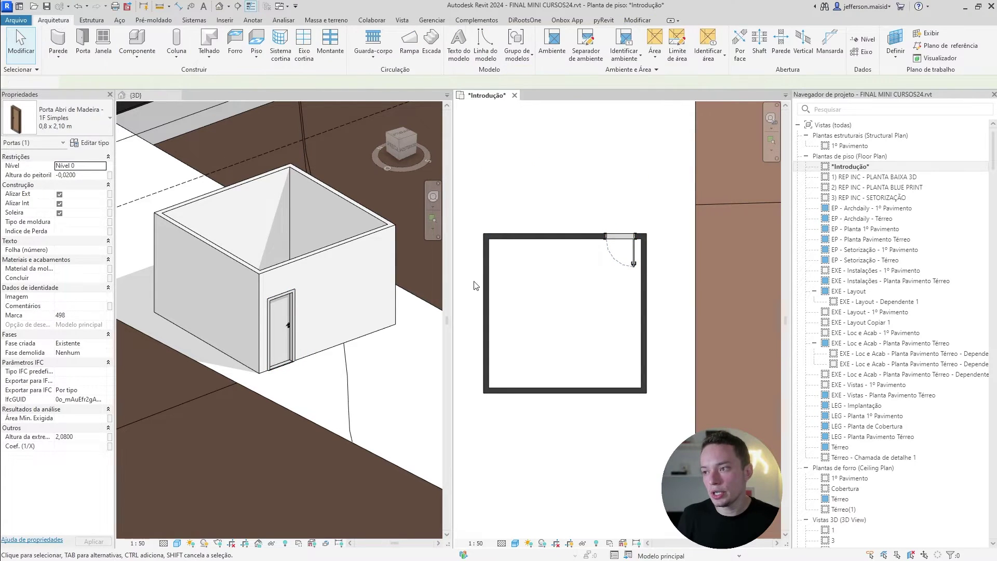
Place a JANELA COM ESQUADRIA MAXIM-AR - 2 FOLHAS 120 x 60 window in the door's wall, about 1,25 m from the door, and flip it outward
click(103, 39)
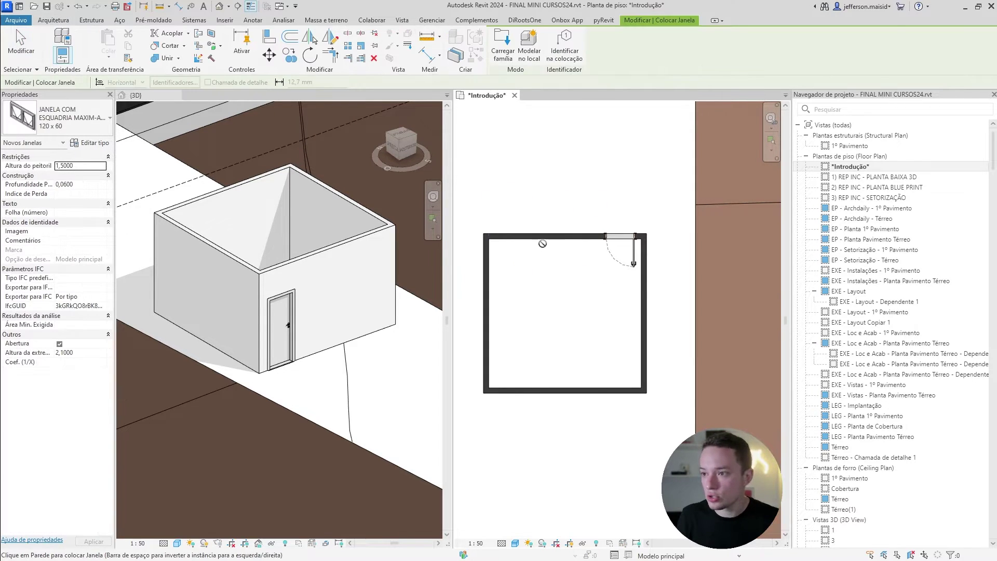
click(562, 250)
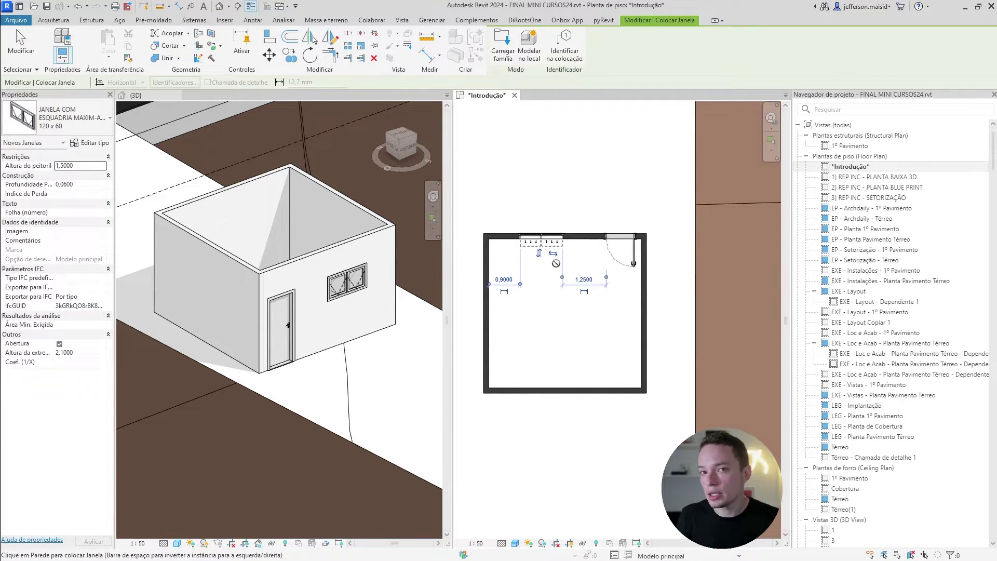
key(Escape)
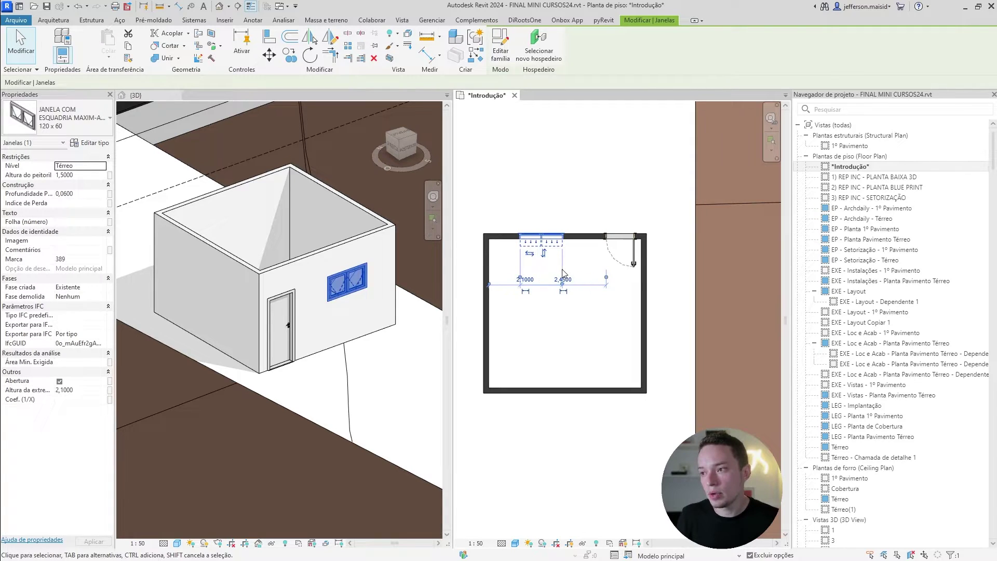
key(space)
key(Escape)
scroll(351, 287, up, 3)
scroll(358, 283, up, 2)
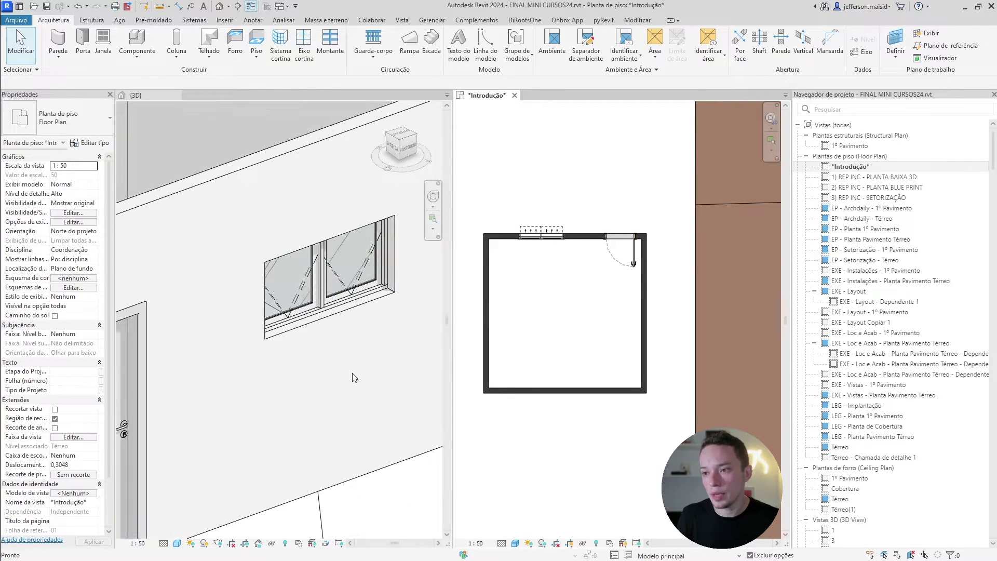
Temporarily hide the window and the door in the 3D view, leaving their openings in the wall exposed
scroll(497, 262, down, 3)
click(318, 267)
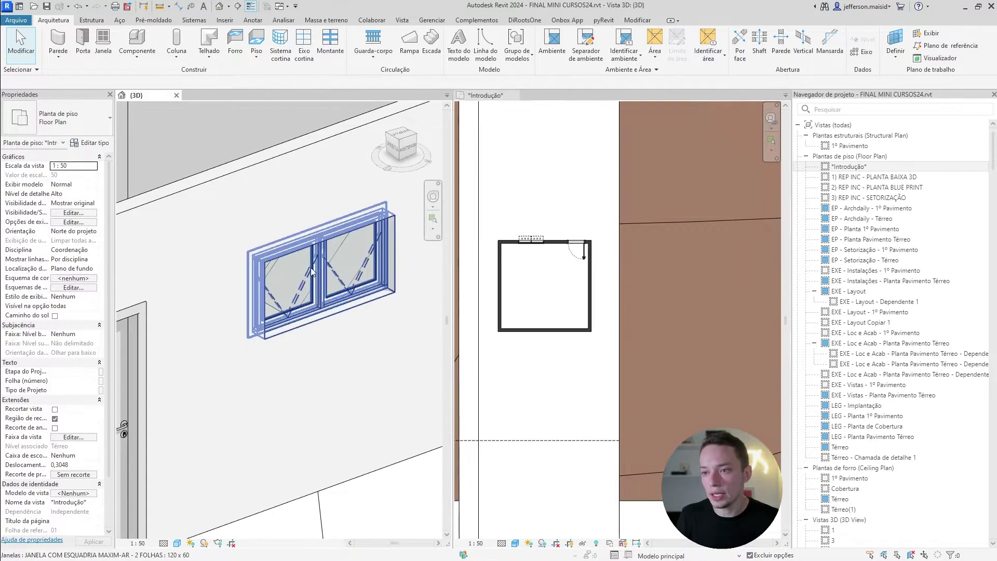
scroll(317, 267, down, 3)
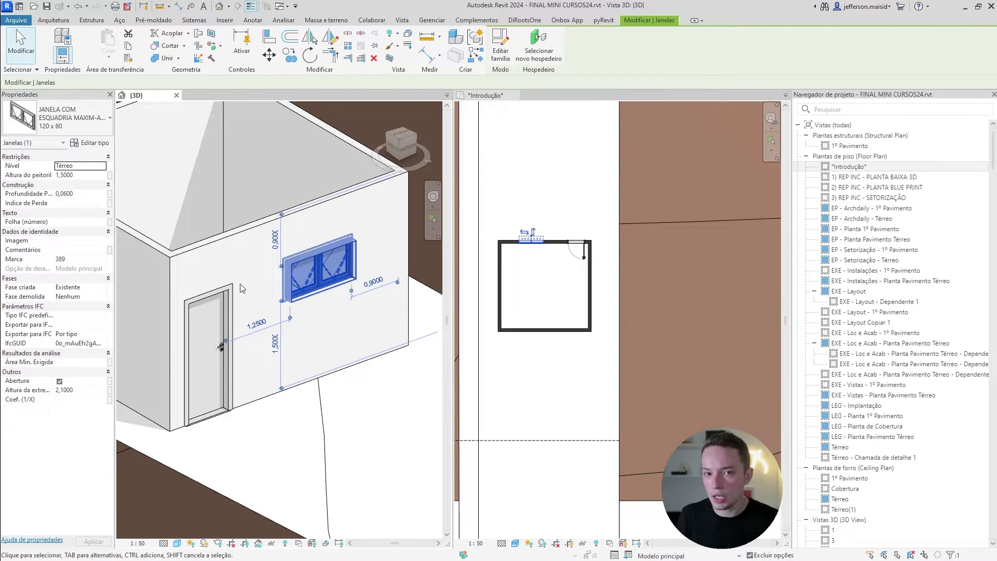
key(h)
key(h)
click(230, 299)
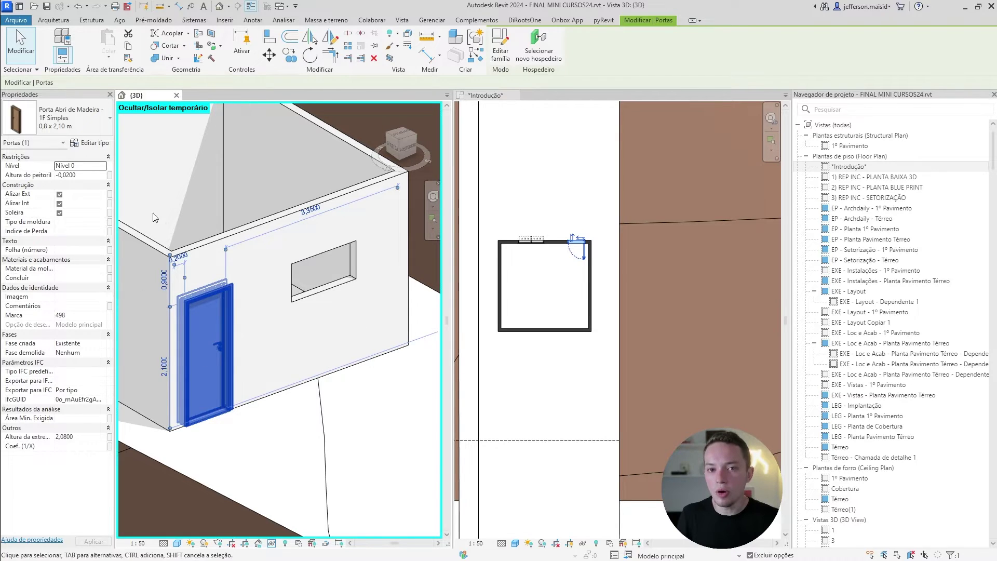
key(h)
key(h)
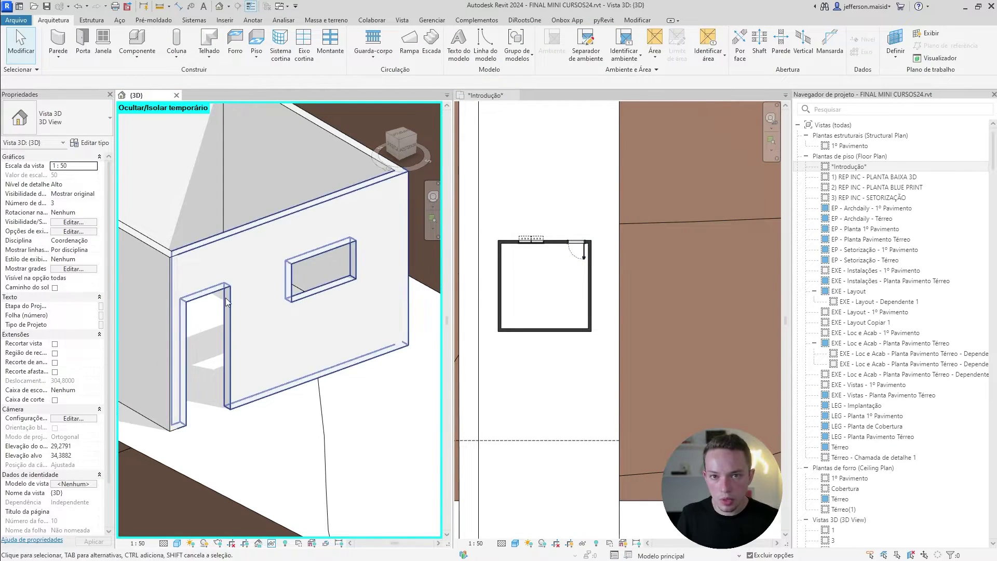
middle_drag(229, 311, 233, 315)
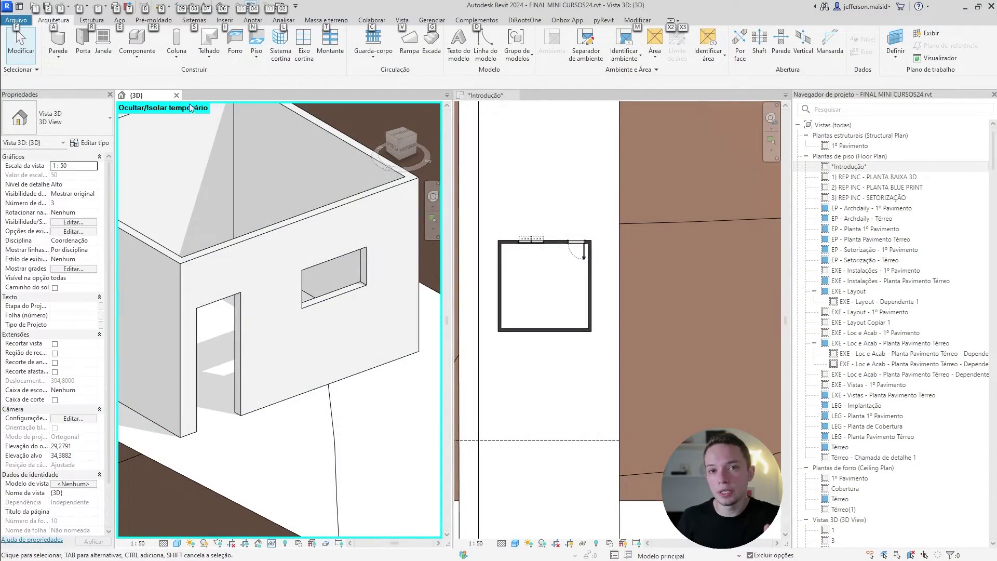
Look through the structure, steel, precast, systems and insert tool sets, and return to the room in the Introdução floor plan
key(alt)
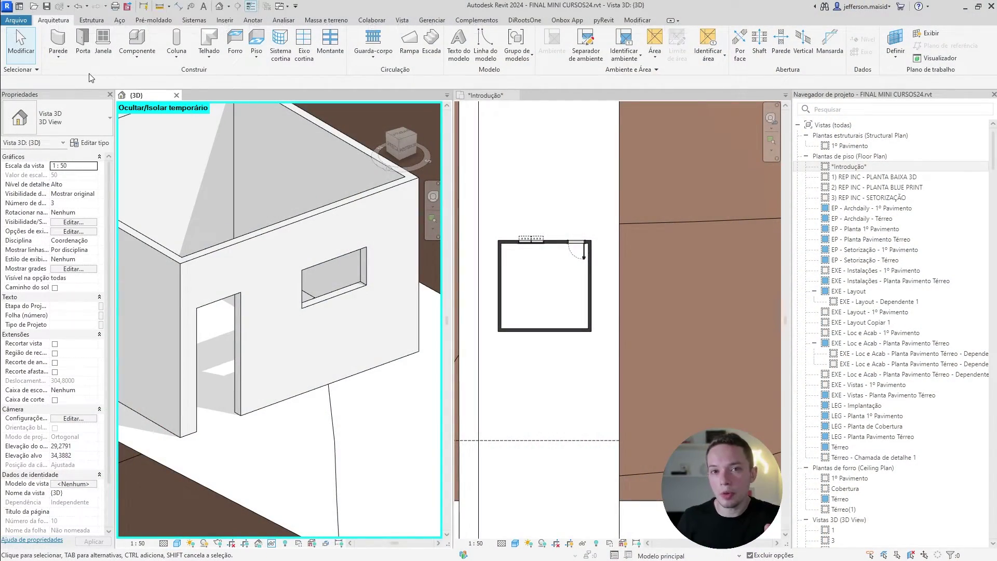
click(86, 21)
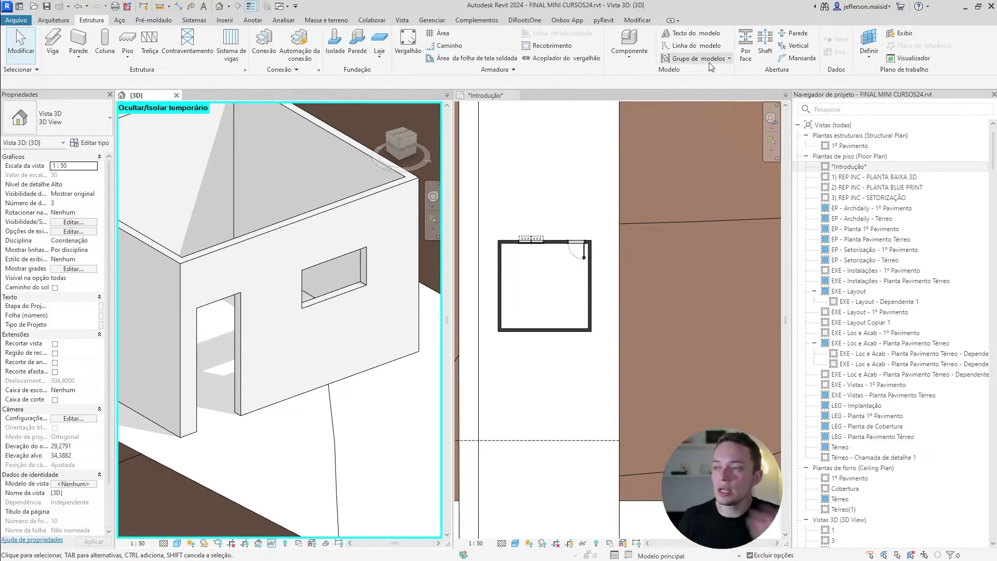
click(120, 22)
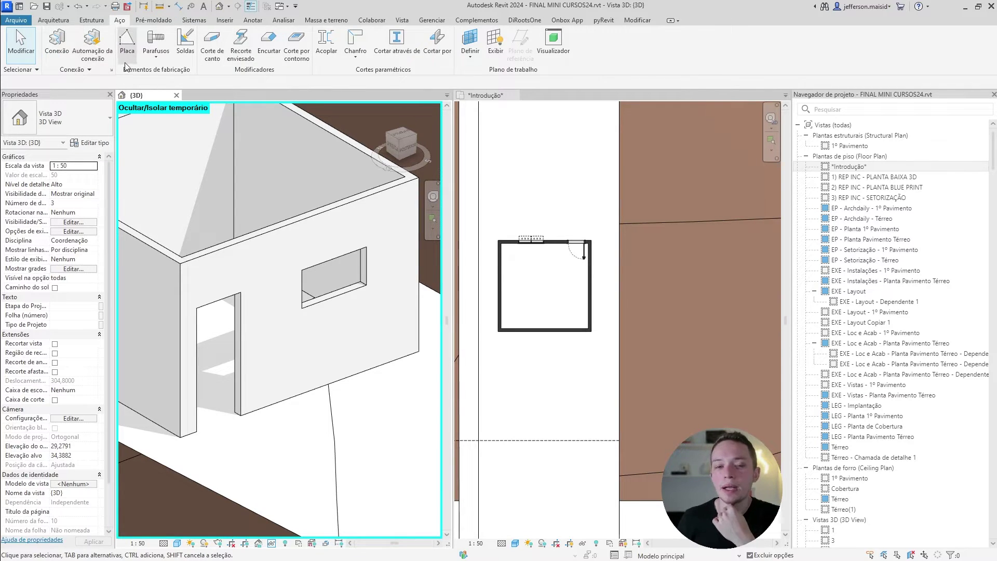
click(143, 21)
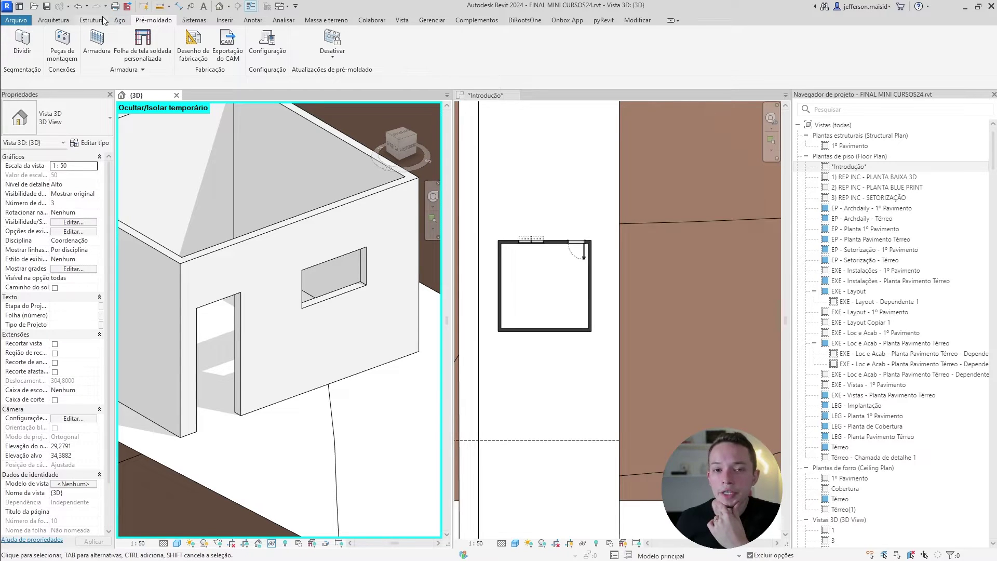
click(196, 21)
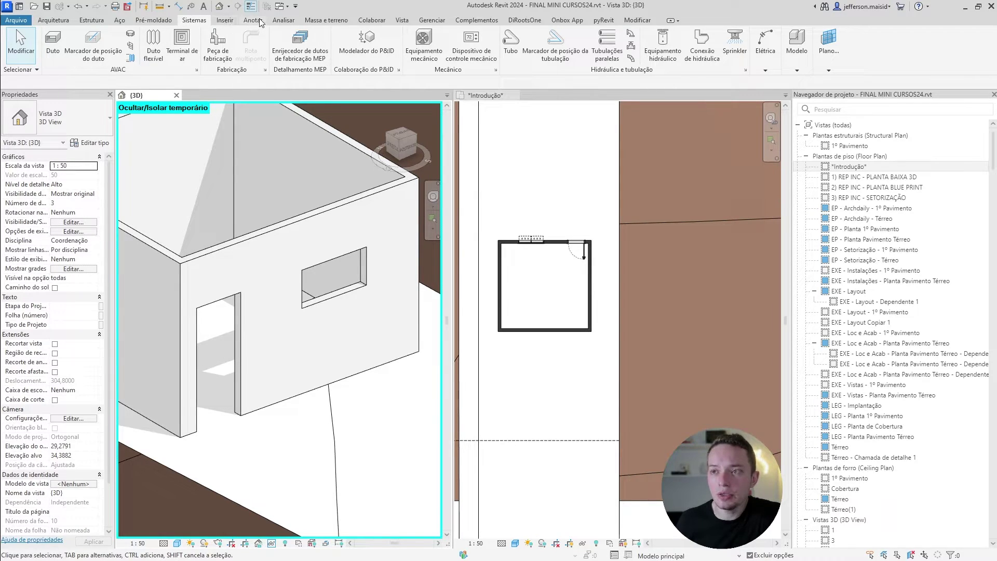
click(221, 21)
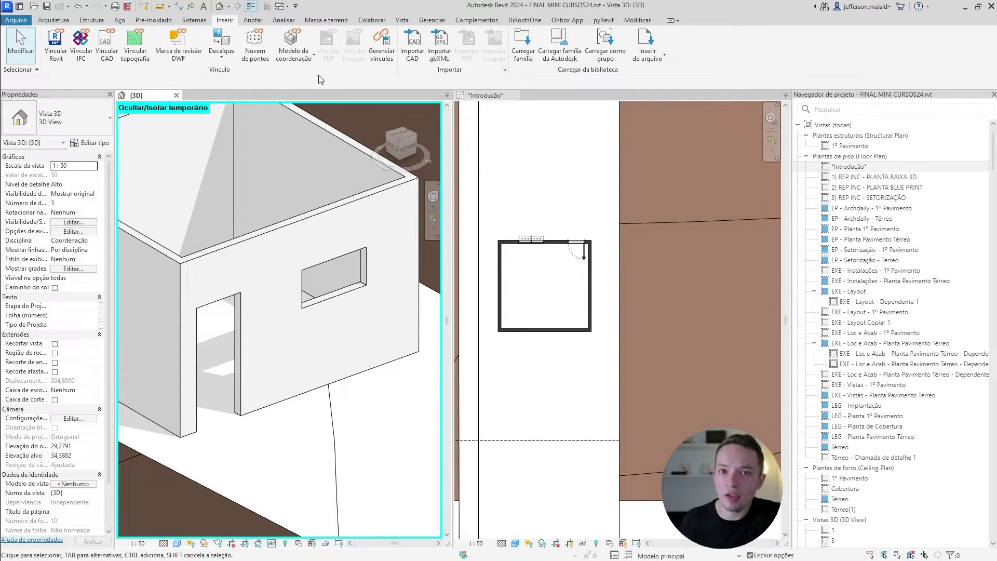
click(571, 293)
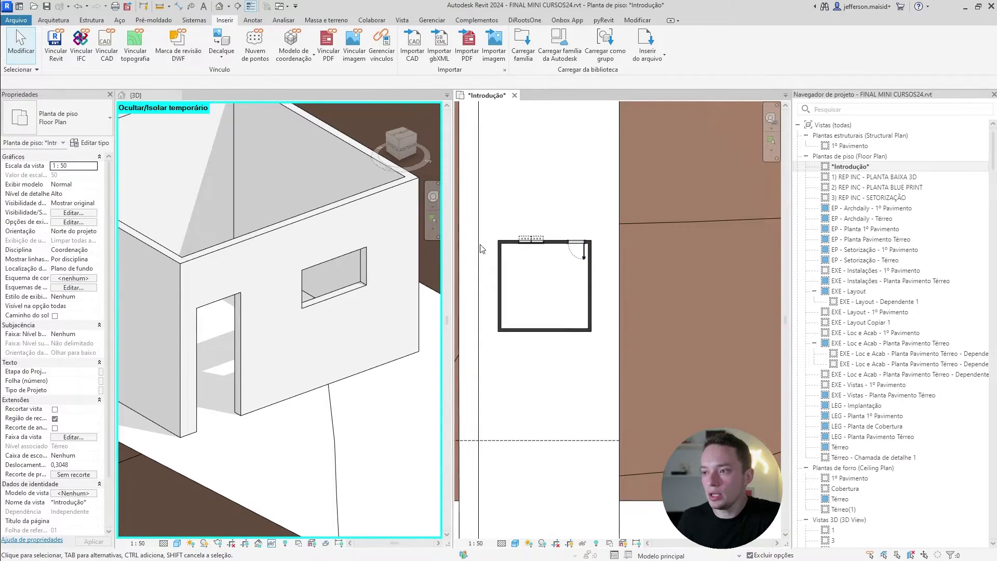
scroll(517, 263, up, 3)
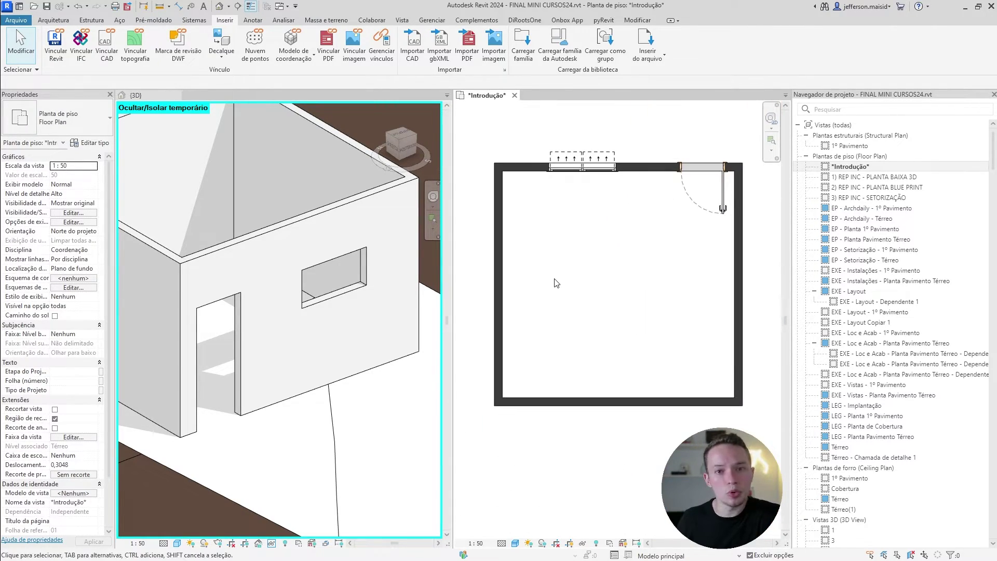